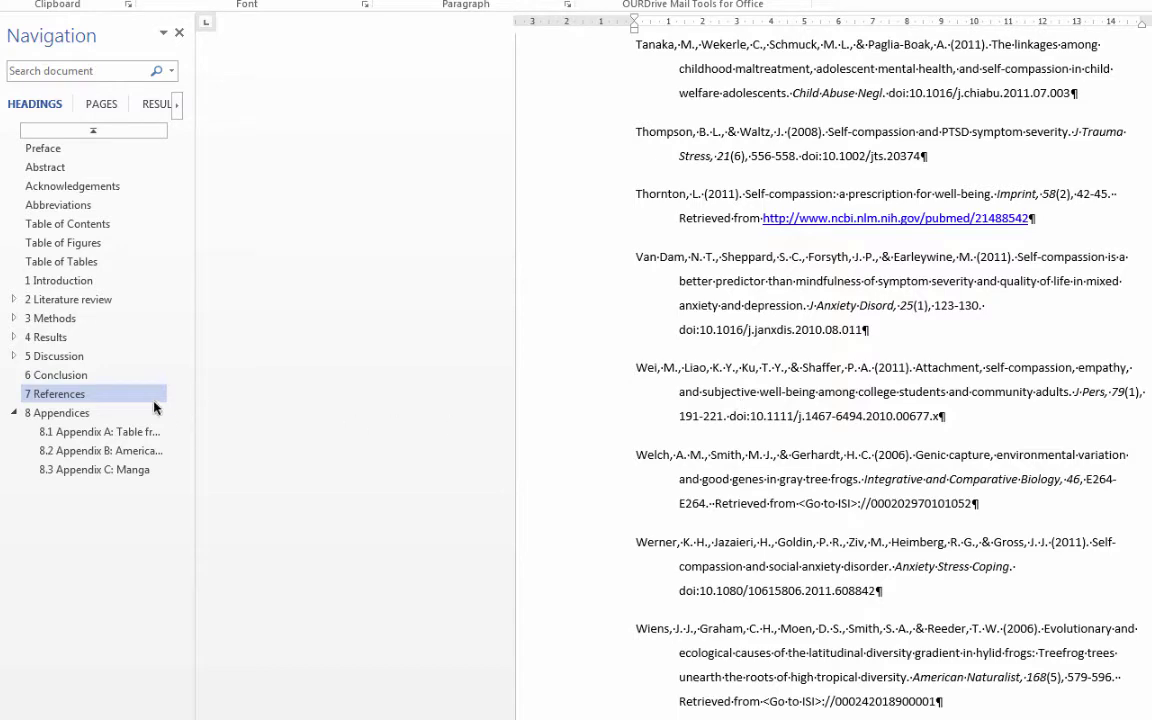
Insert a table of figures for the Figure caption label in the blank paragraph below the Table of Figures heading
click(50, 149)
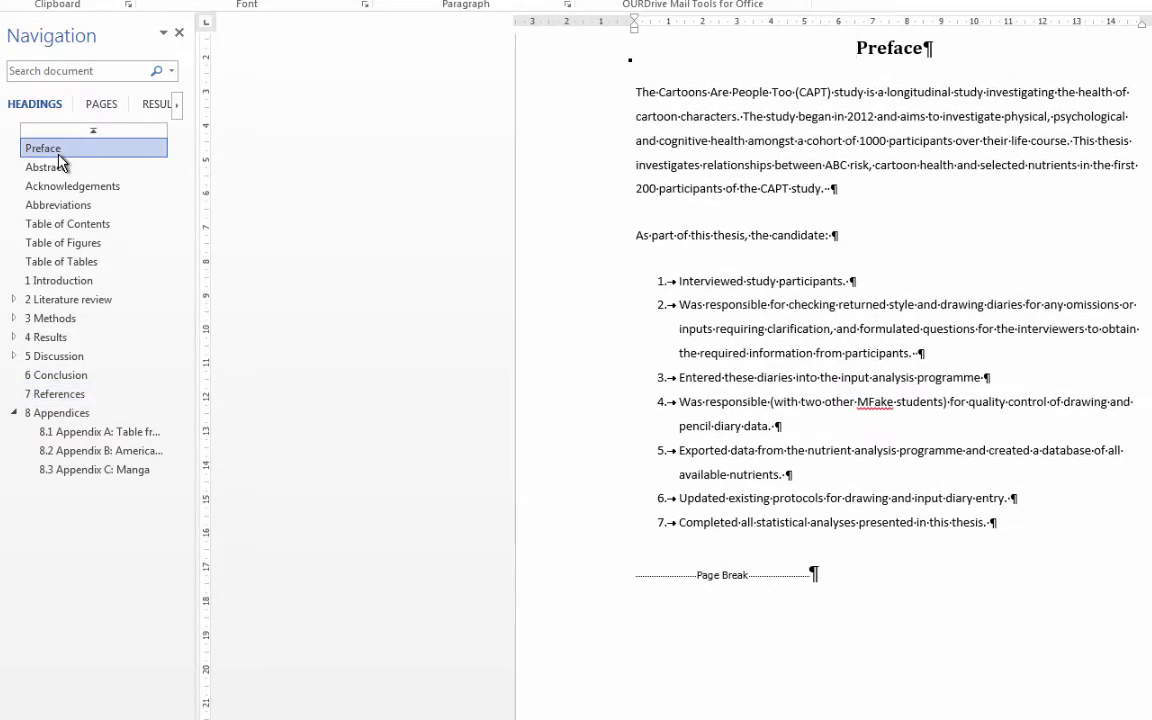
click(58, 229)
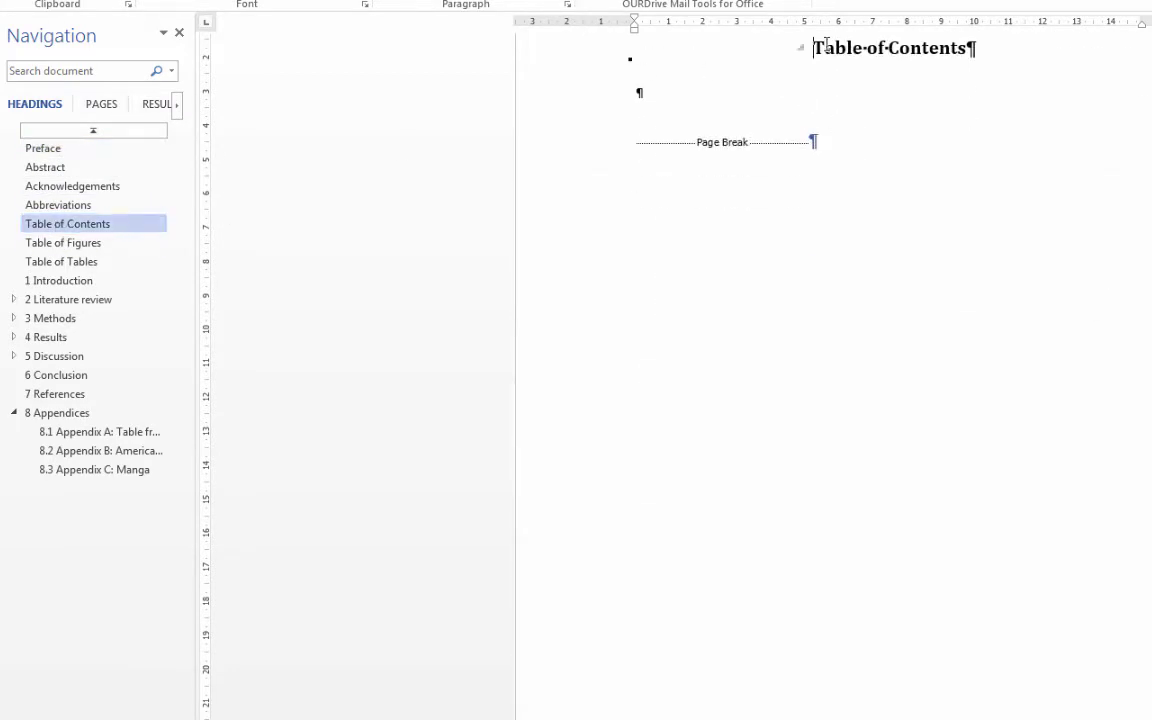
click(80, 248)
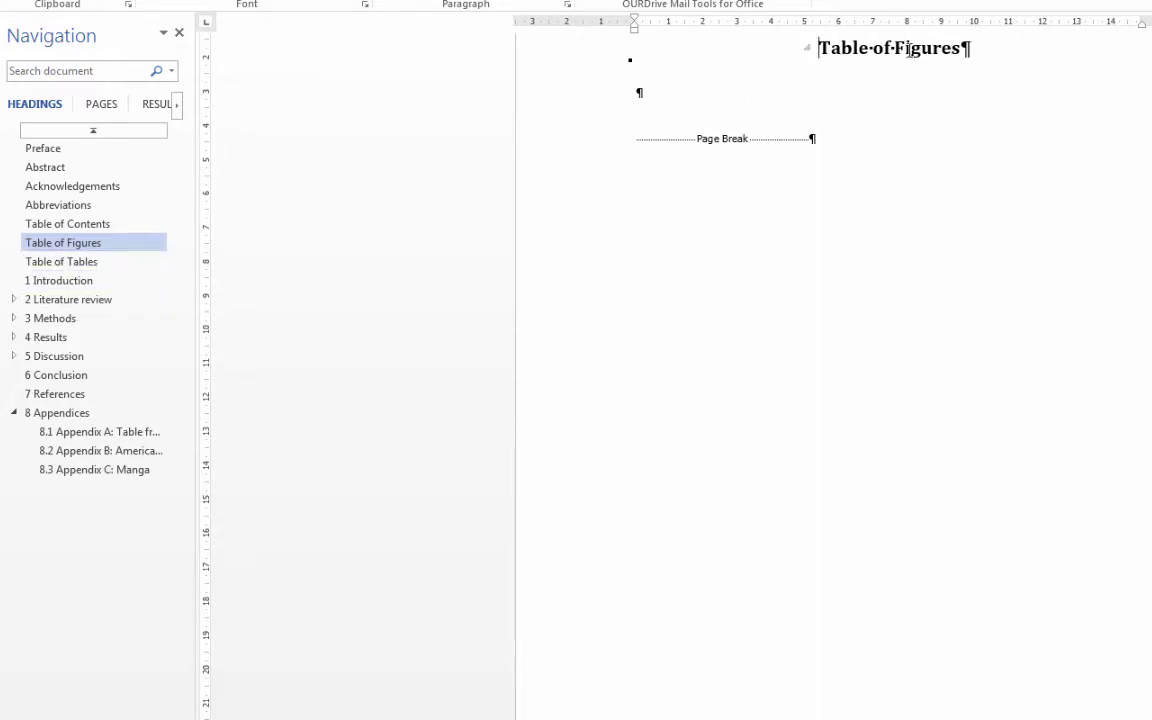
click(652, 100)
click(600, 0)
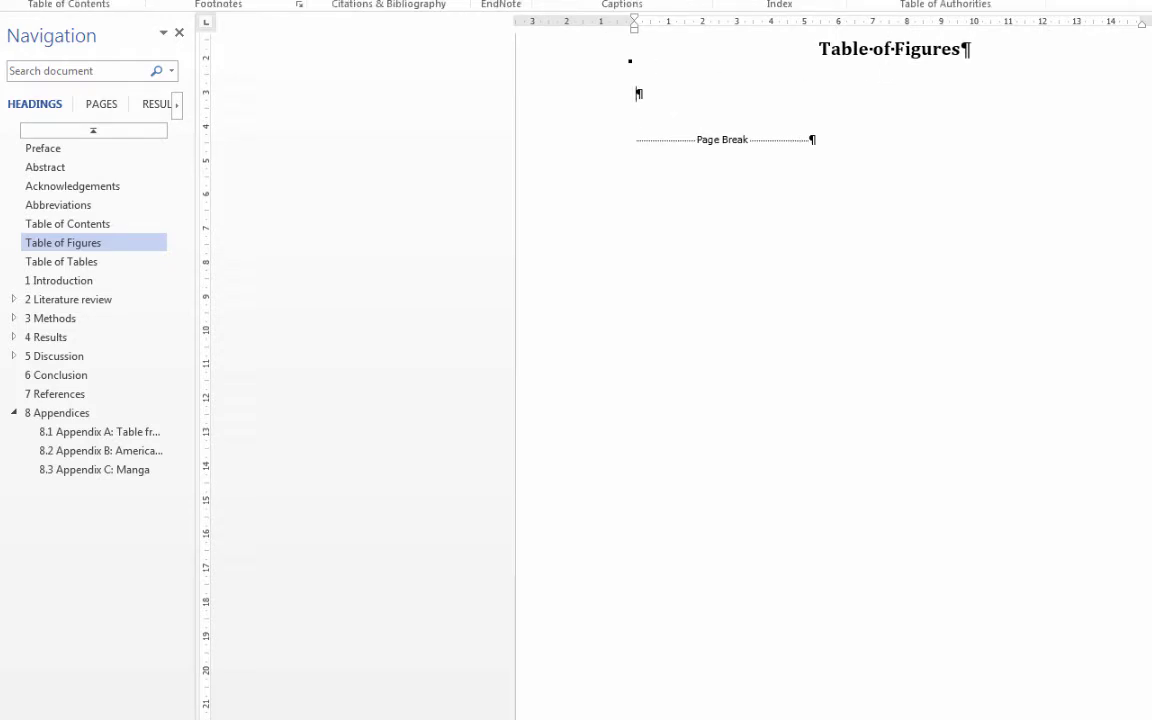
click(640, 0)
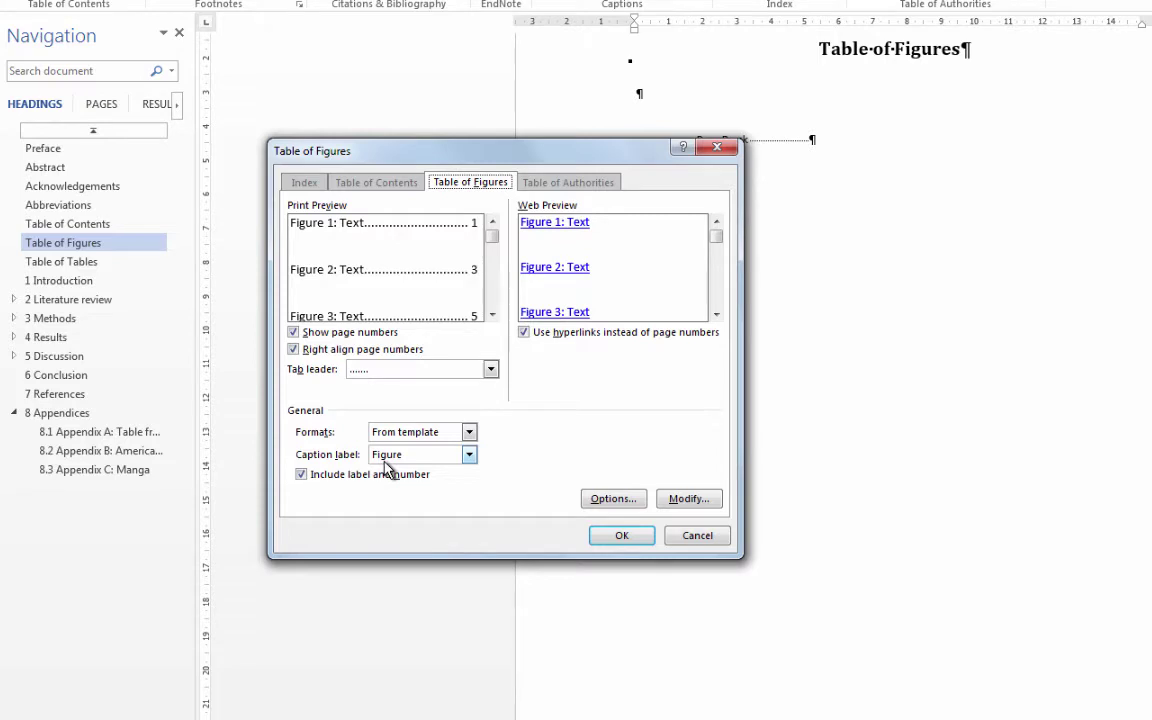
click(621, 536)
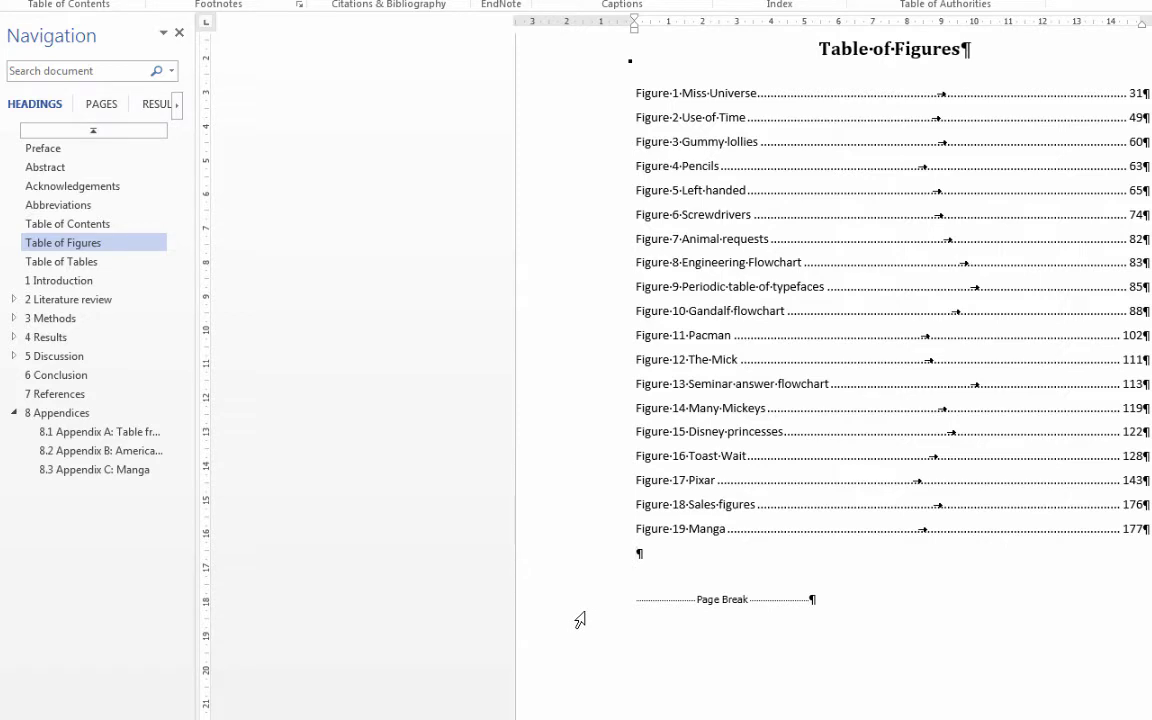
Insert a list of tables below the Table of Tables heading, using the Table caption label
click(106, 263)
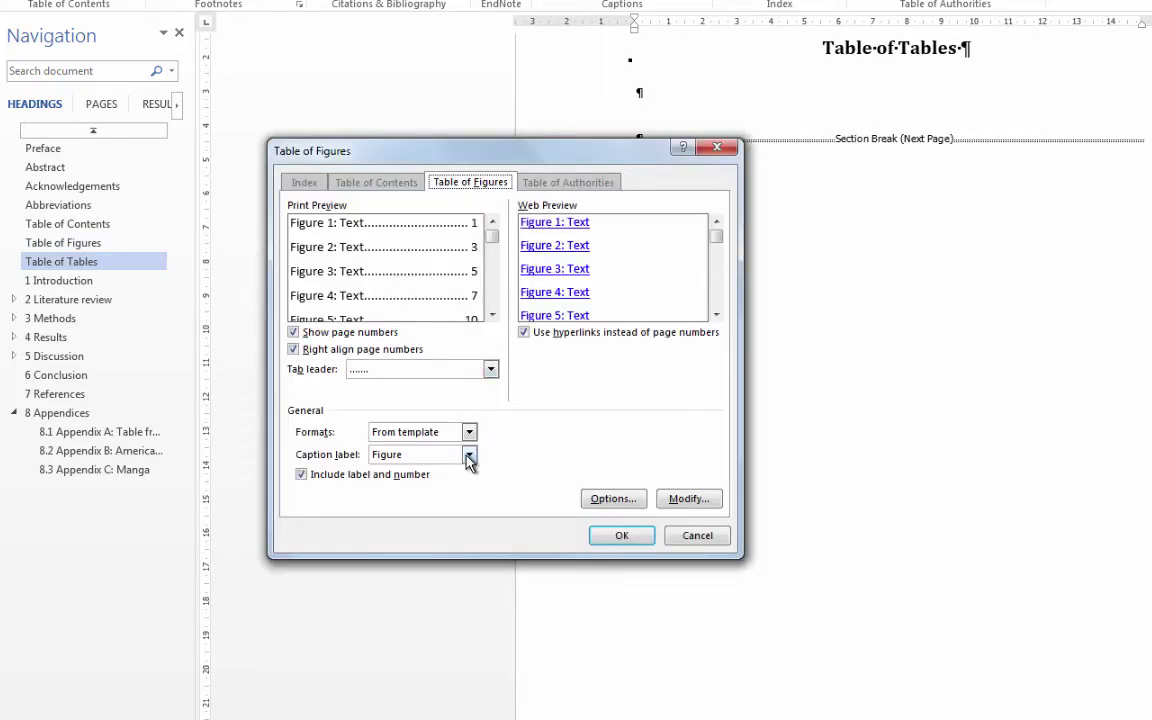
click(469, 455)
click(384, 505)
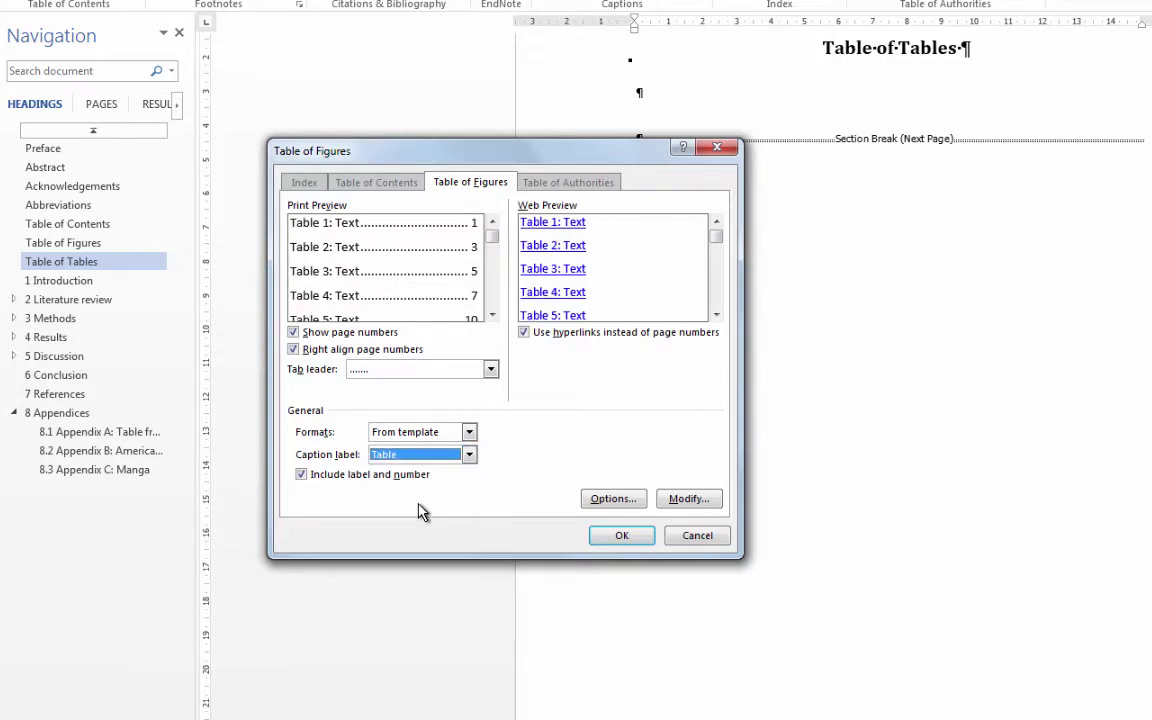
click(636, 543)
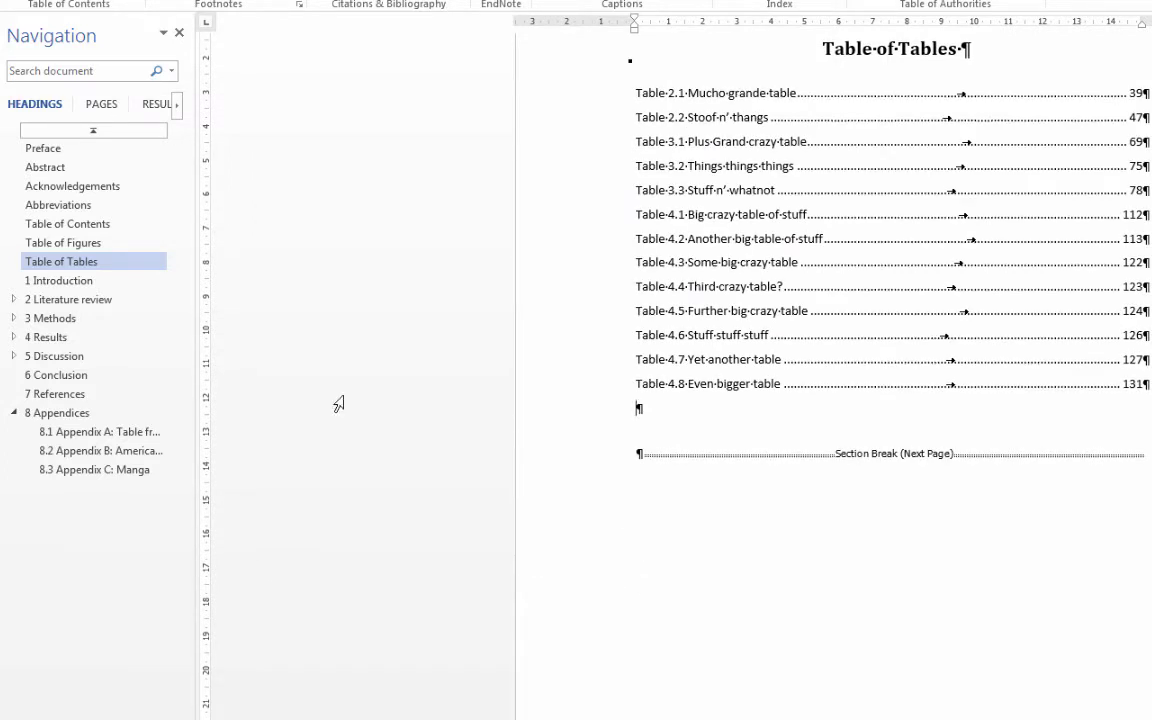
Insert a custom table of contents showing 3 levels, with the From template format, below the Table of Contents heading
click(85, 224)
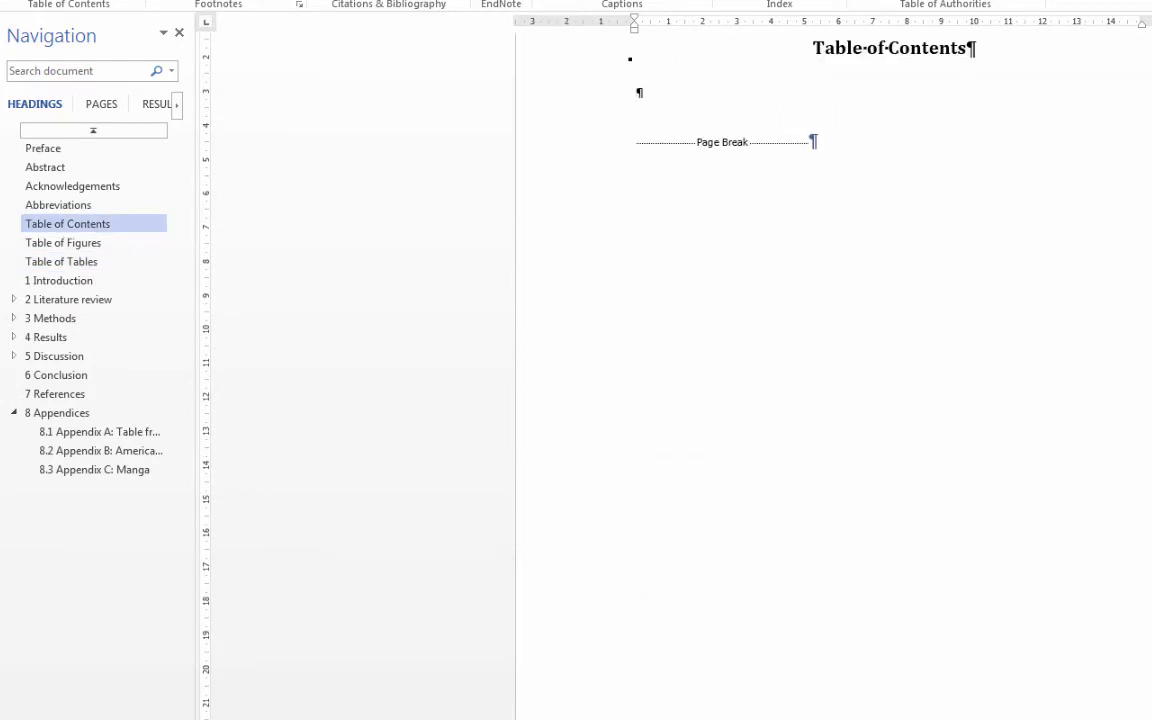
click(45, 6)
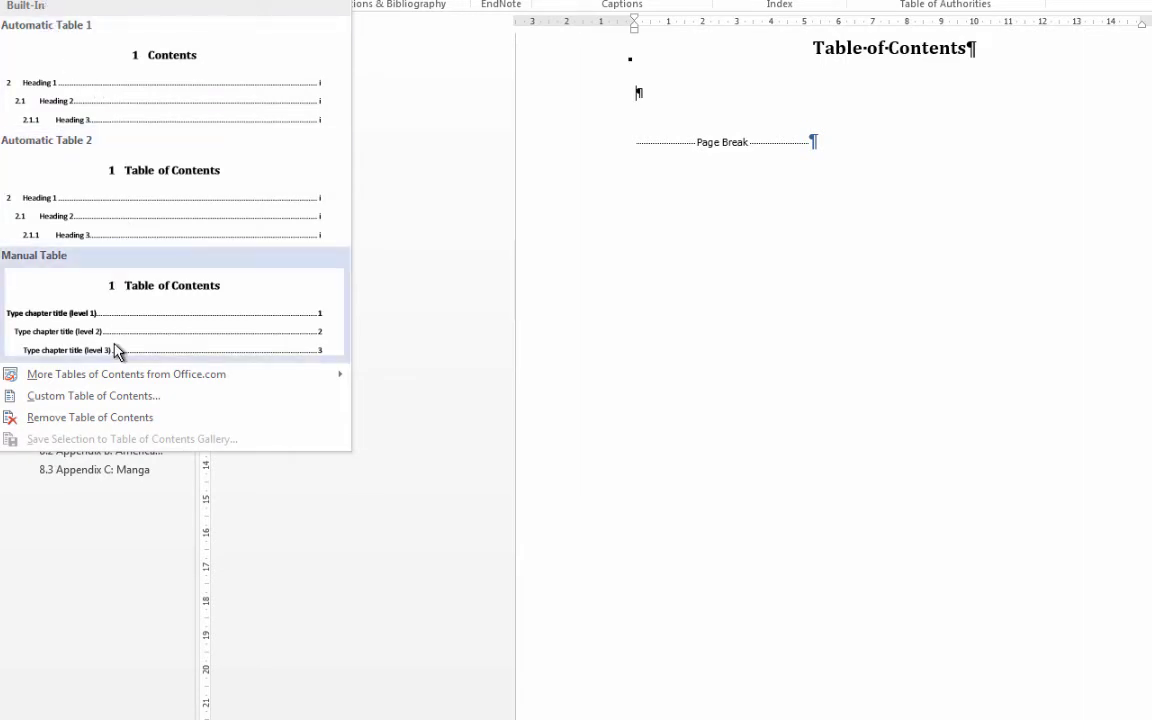
click(108, 400)
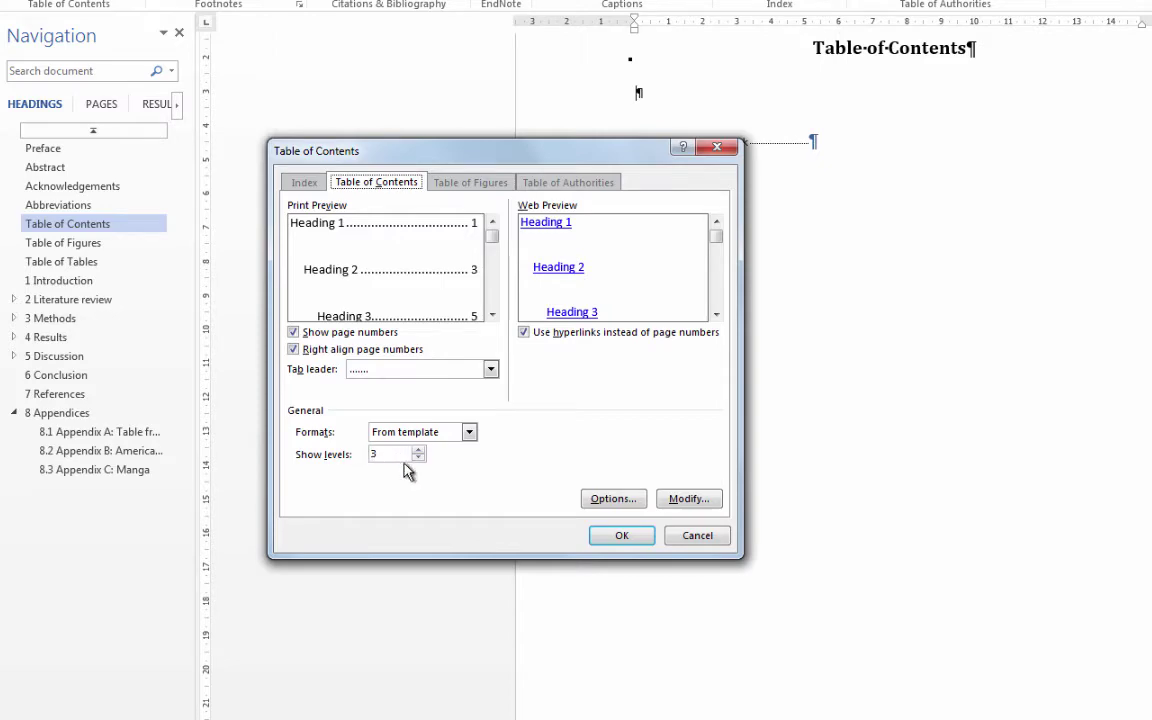
click(622, 537)
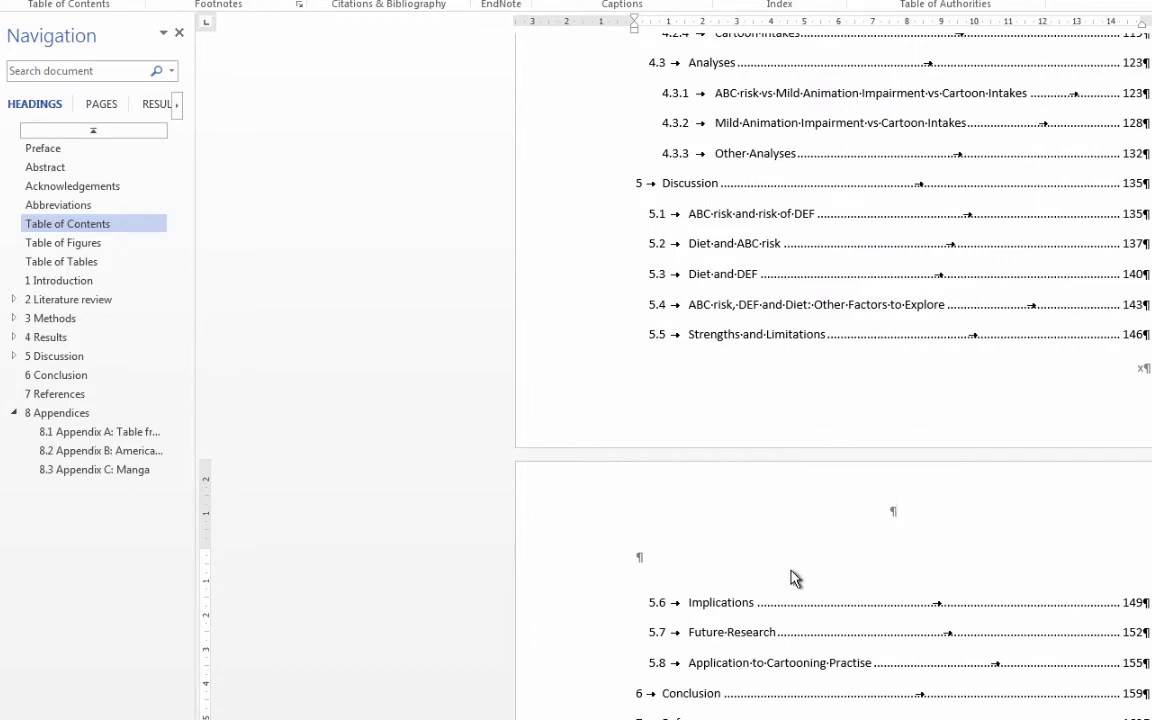
Follow the Module 2 entry in the table of contents to heading 3.4.2 and rename the heading "Module Two"
scroll(790, 578, up, 15)
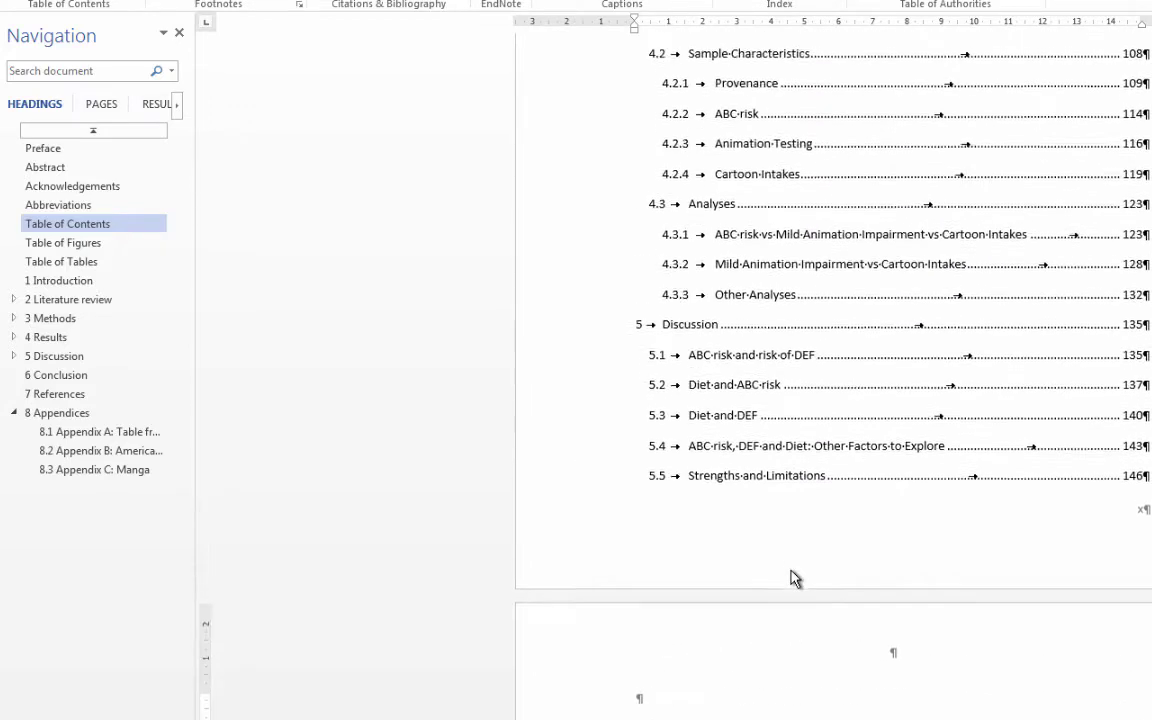
scroll(792, 570, up, 3)
scroll(792, 570, up, 5)
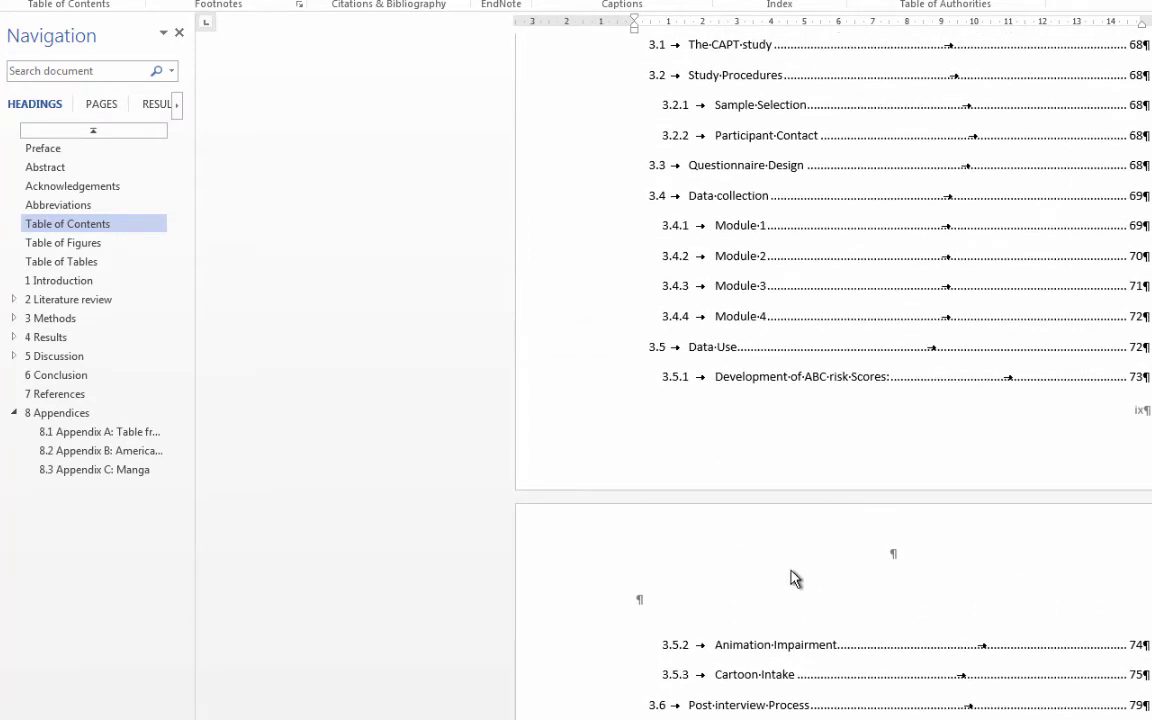
scroll(712, 228, up, 1)
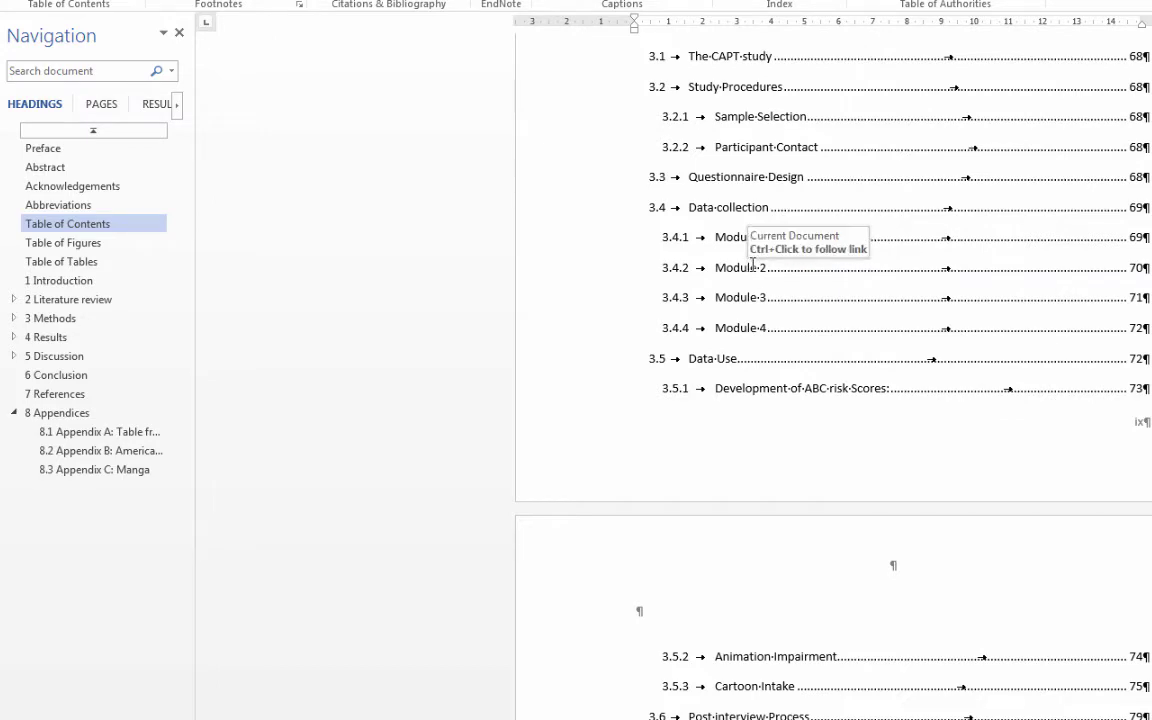
ctrl+click(742, 266)
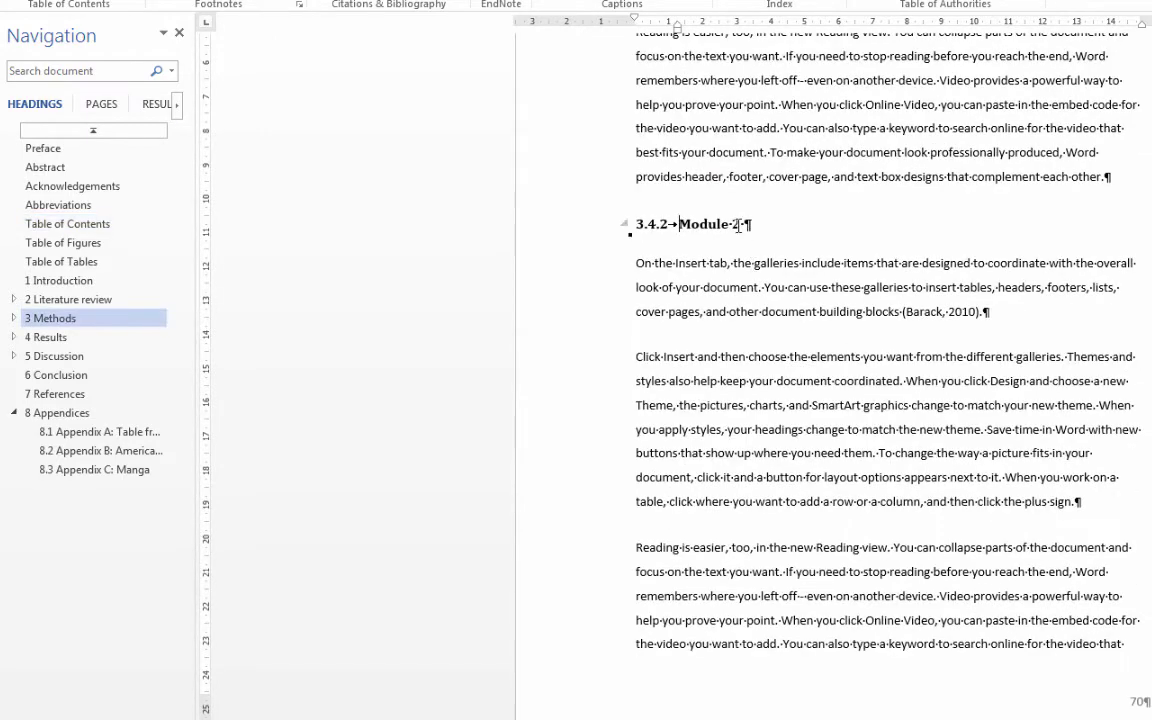
double_click(738, 224)
text(Two)
Return to the table of contents and update the entire table, not just the page numbers
click(70, 225)
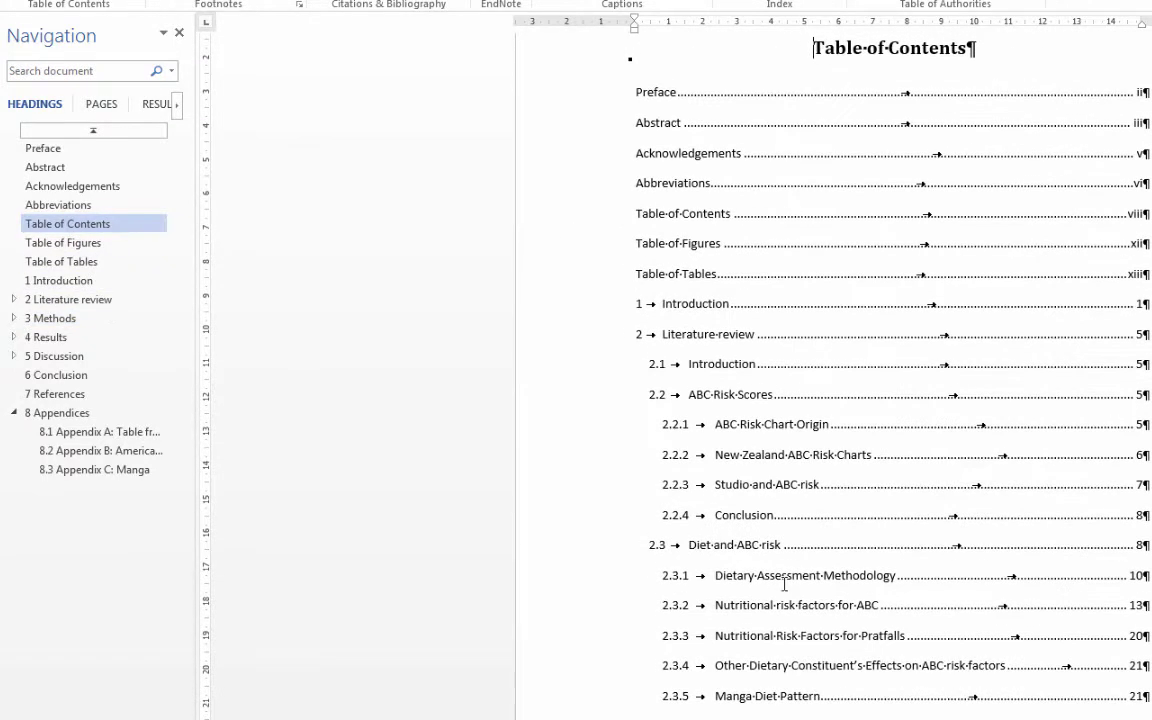
click(894, 298)
scroll(894, 296, down, 3)
scroll(894, 296, down, 20)
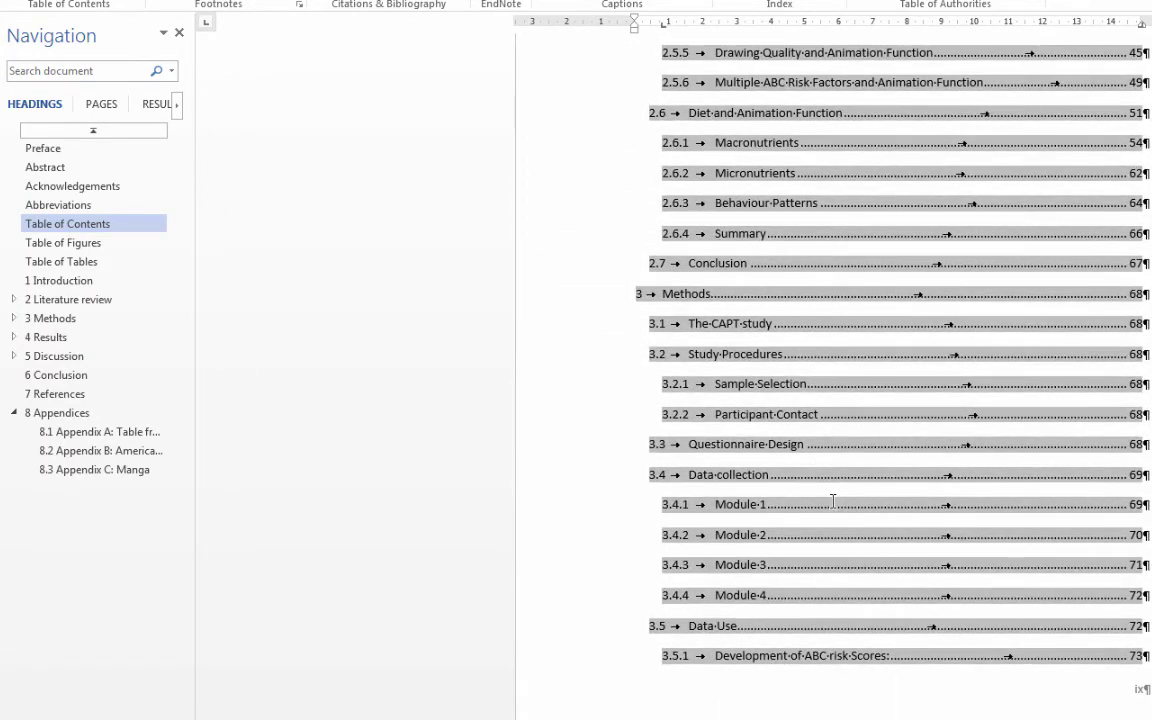
right_click(833, 506)
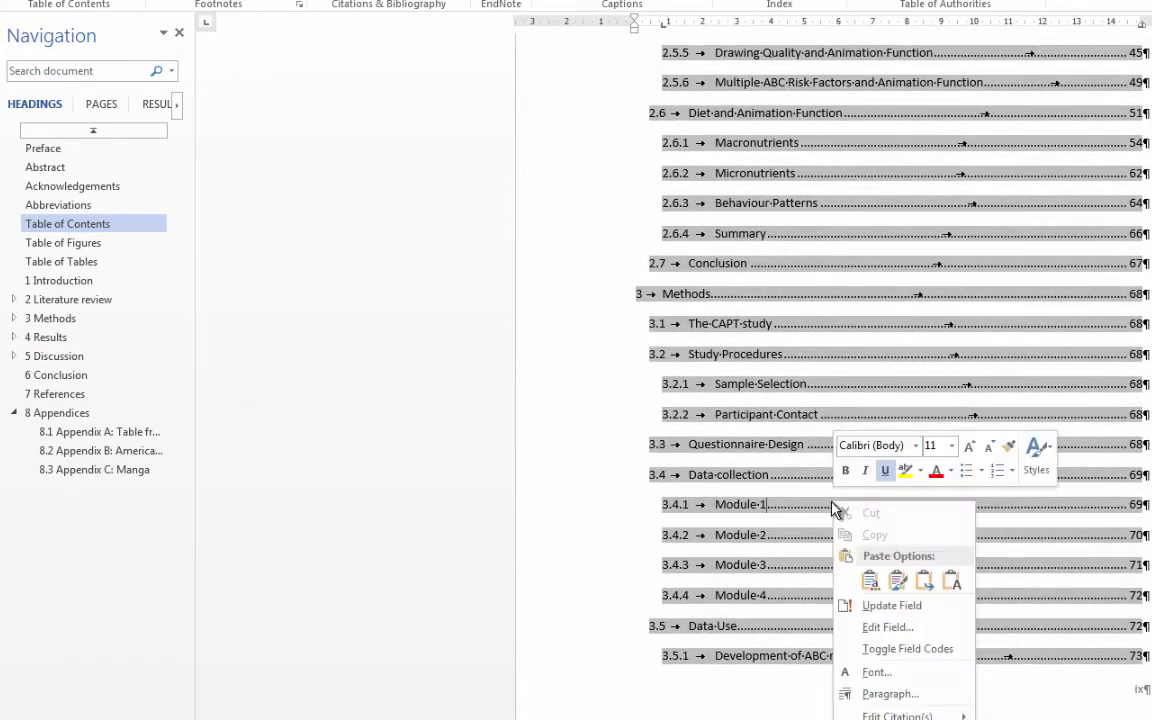
click(887, 606)
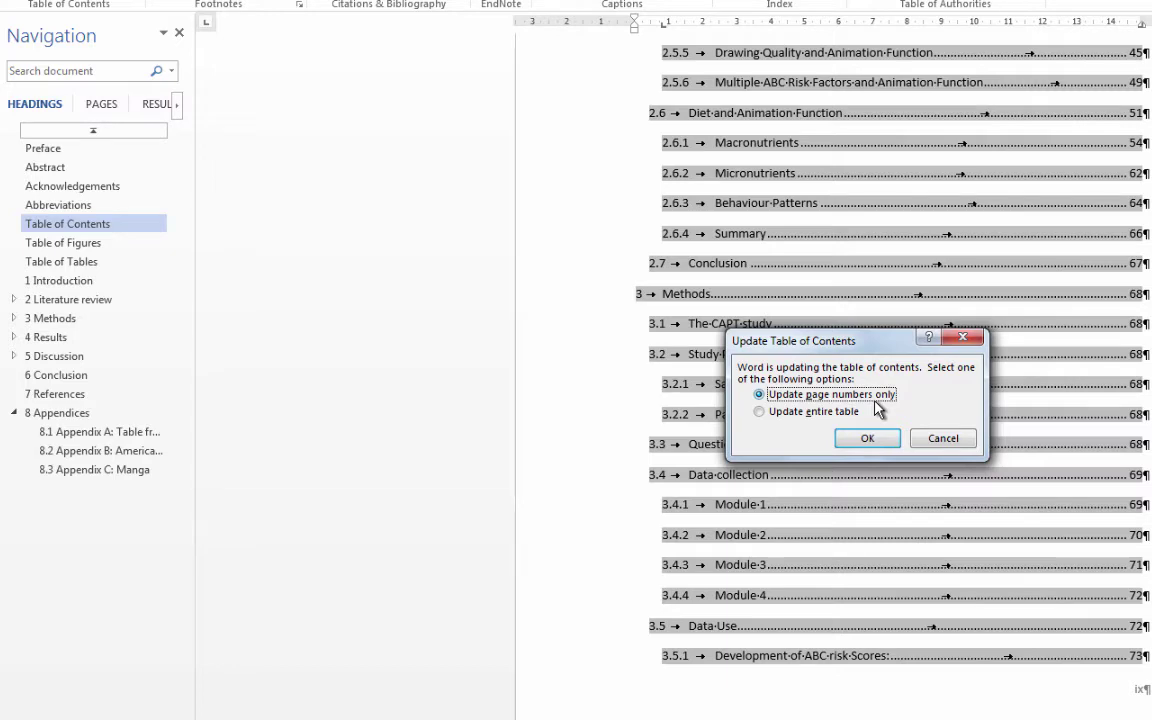
click(815, 414)
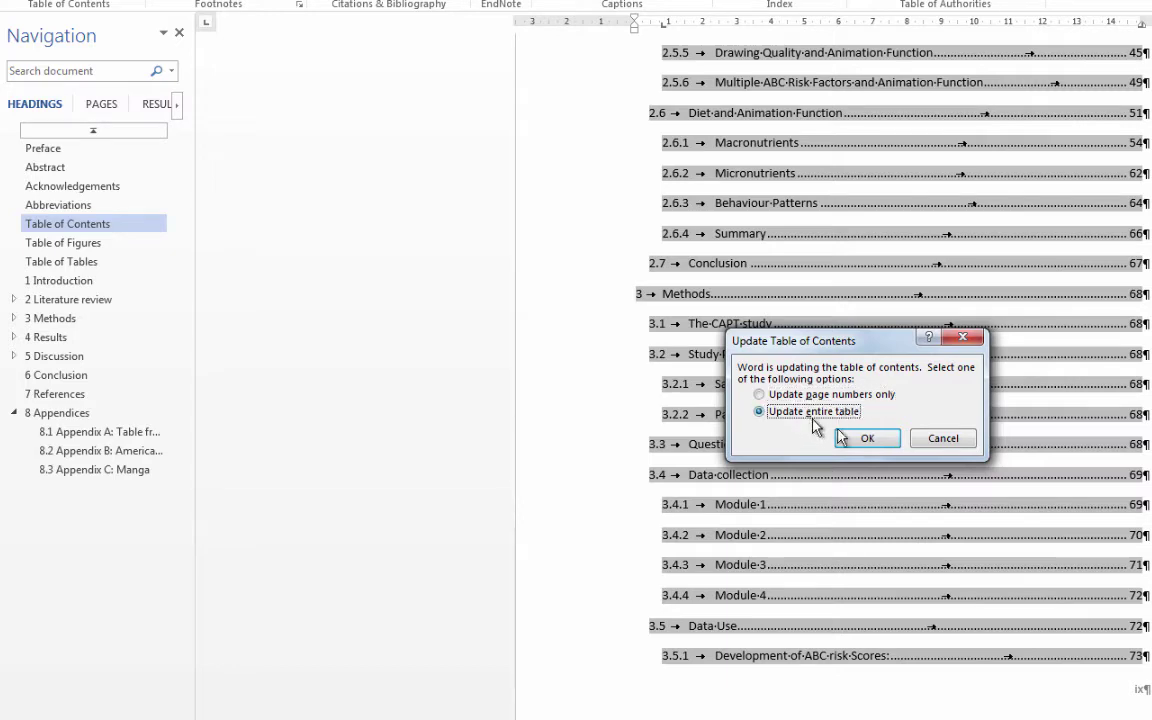
click(880, 446)
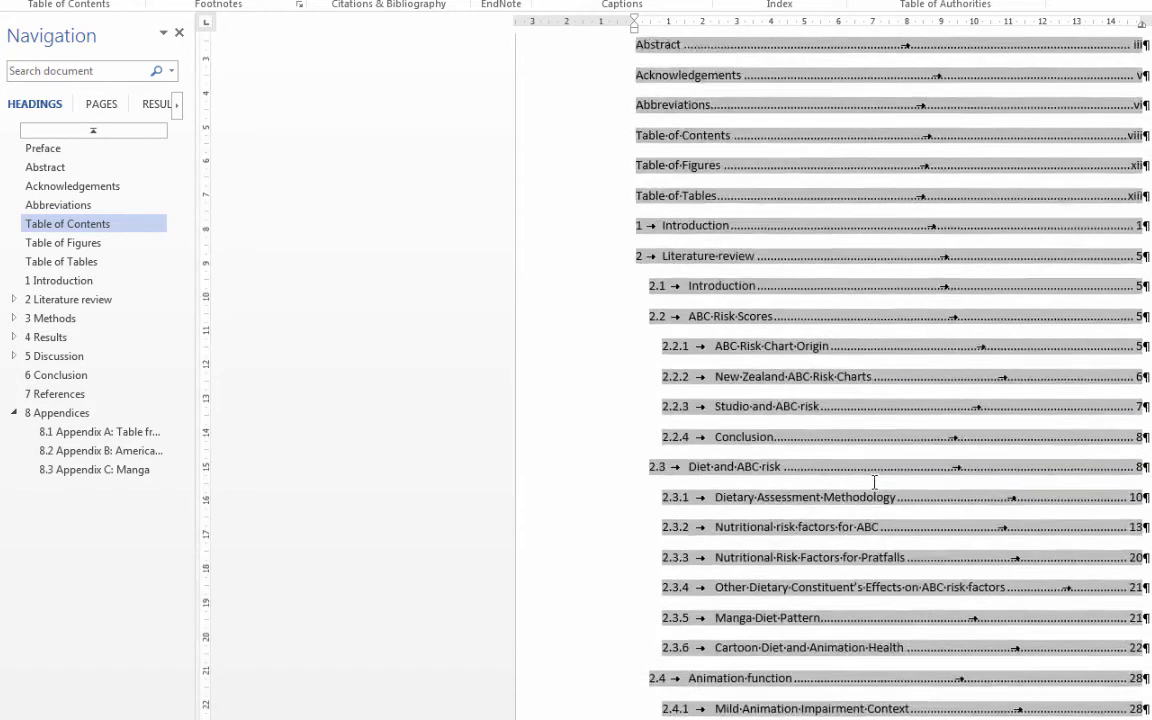
Check the updated module 3.4.2 entry and delete the Table of Contents line from the table of contents
scroll(874, 482, down, 10)
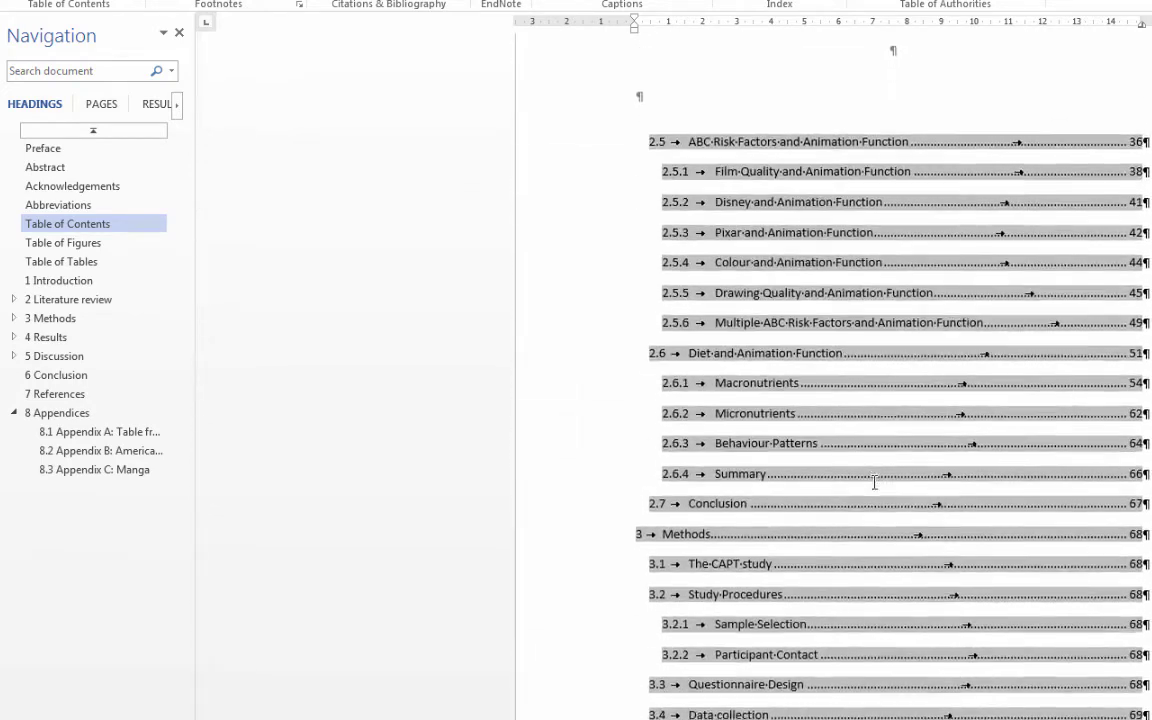
scroll(874, 482, down, 5)
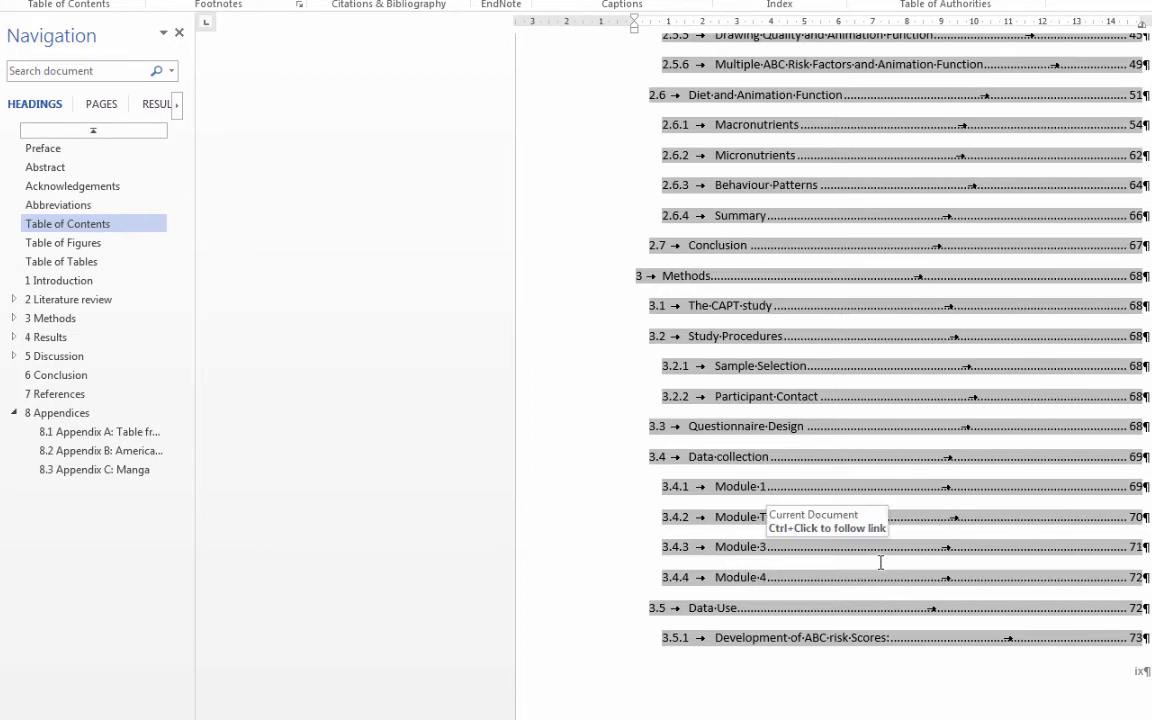
scroll(880, 565, up, 10)
scroll(880, 565, up, 9)
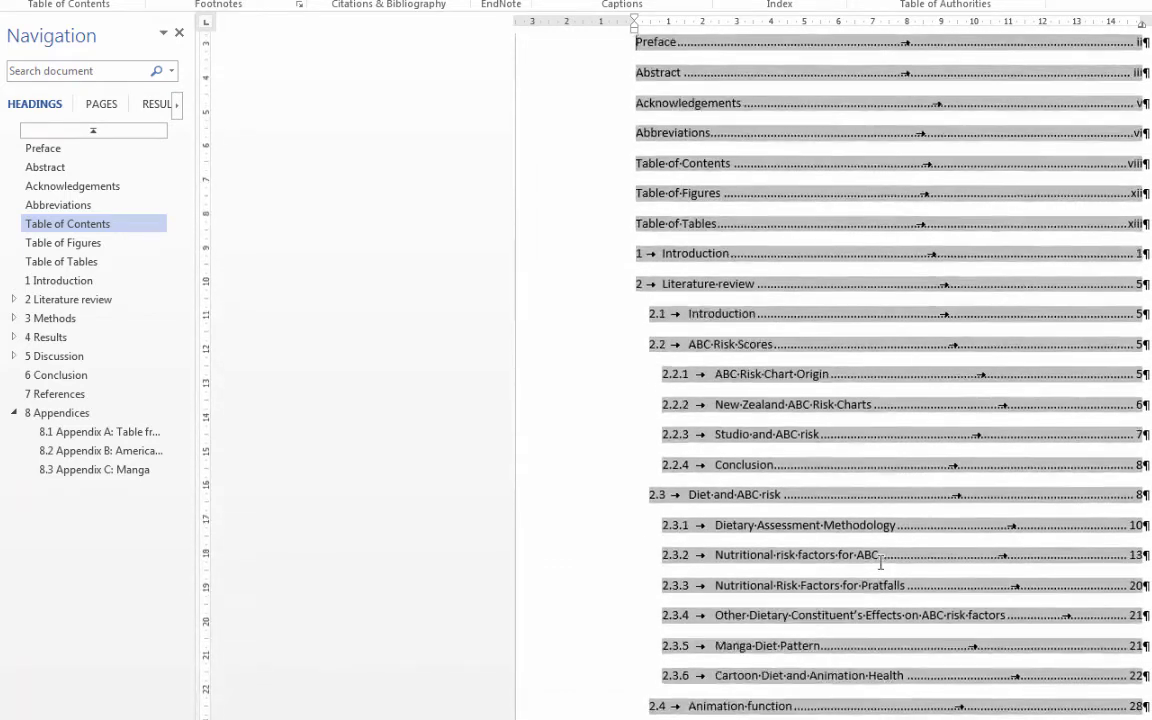
click(854, 203)
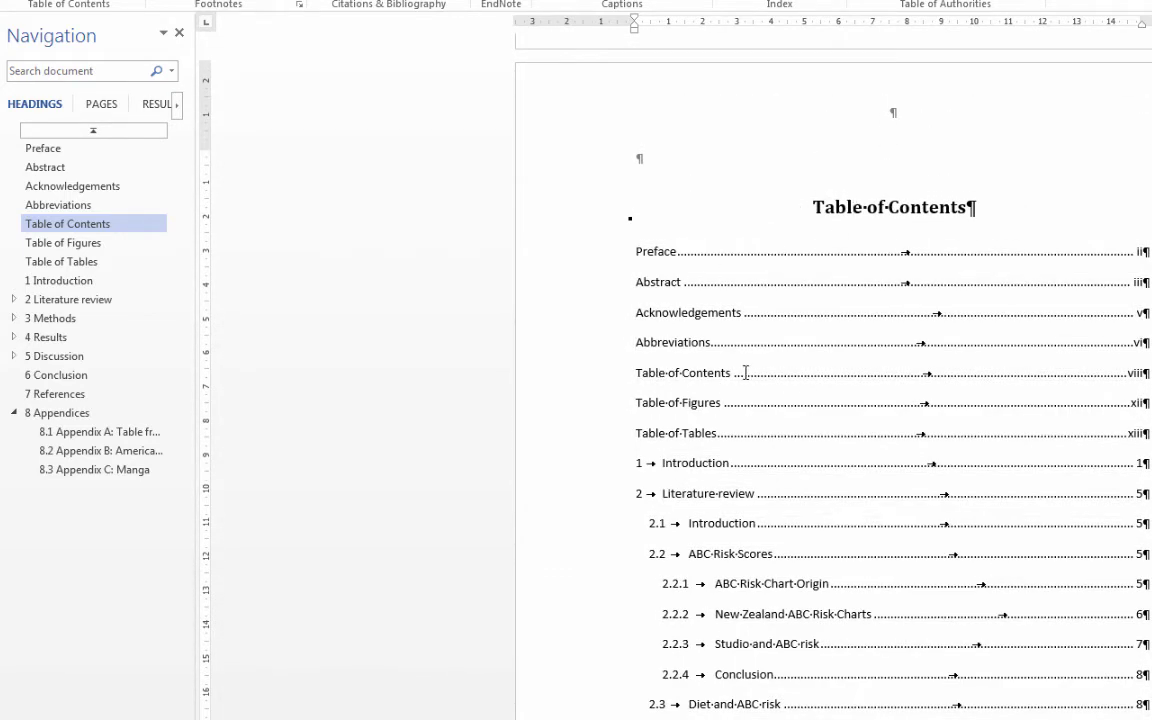
click(585, 381)
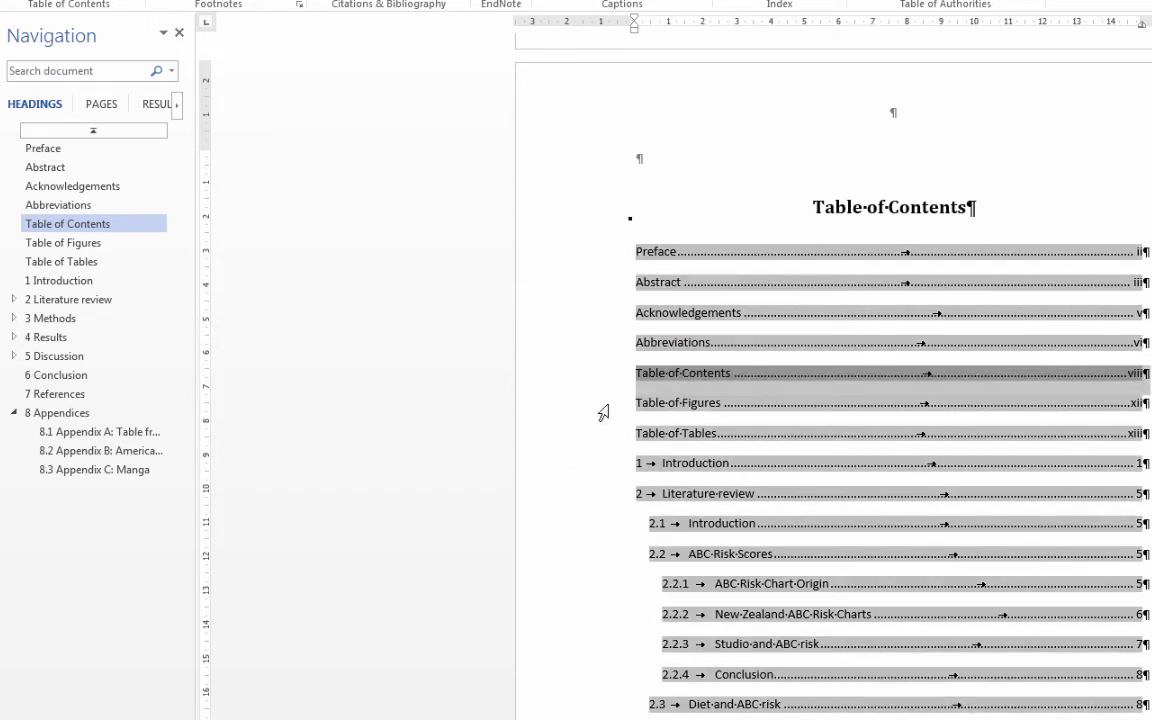
key(Delete)
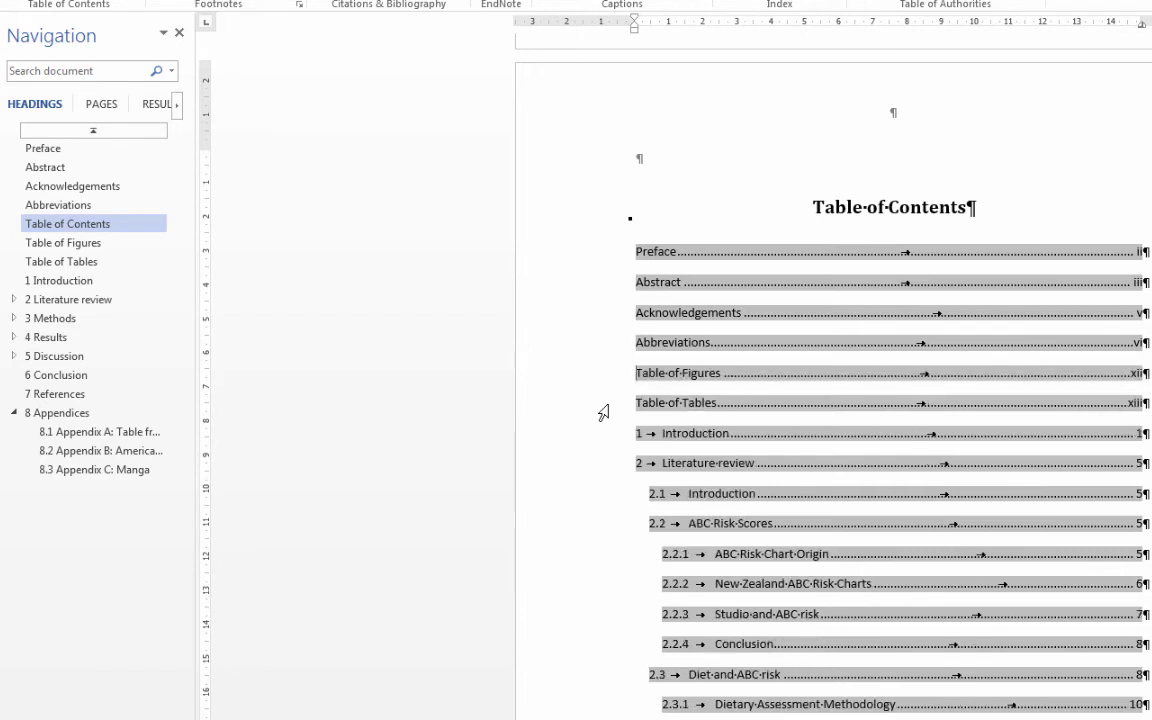
Examine the custom table of contents settings, including the hyperlink option, and close them without applying anything
click(905, 210)
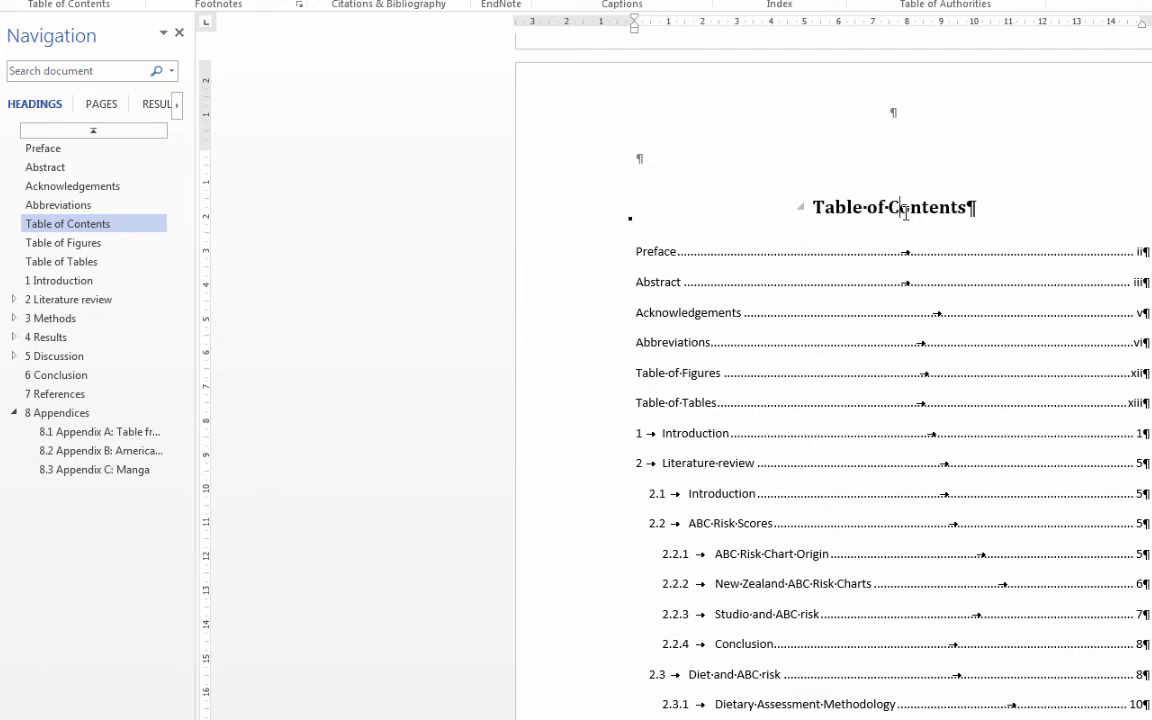
click(36, 4)
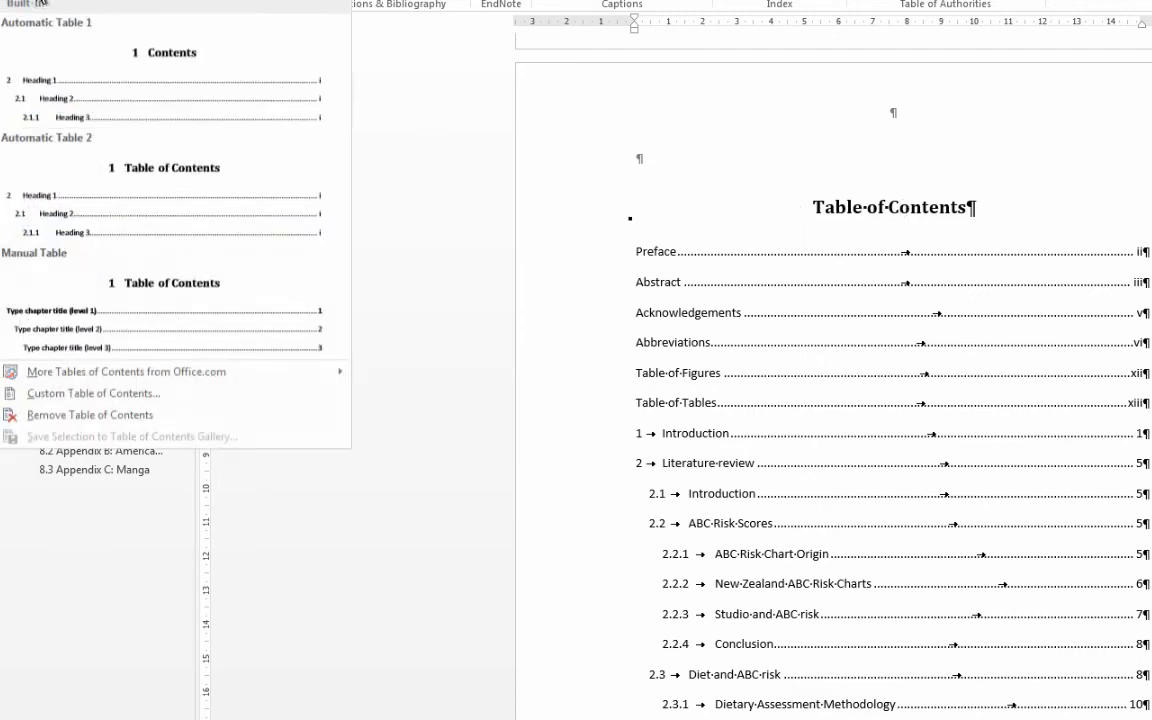
click(95, 397)
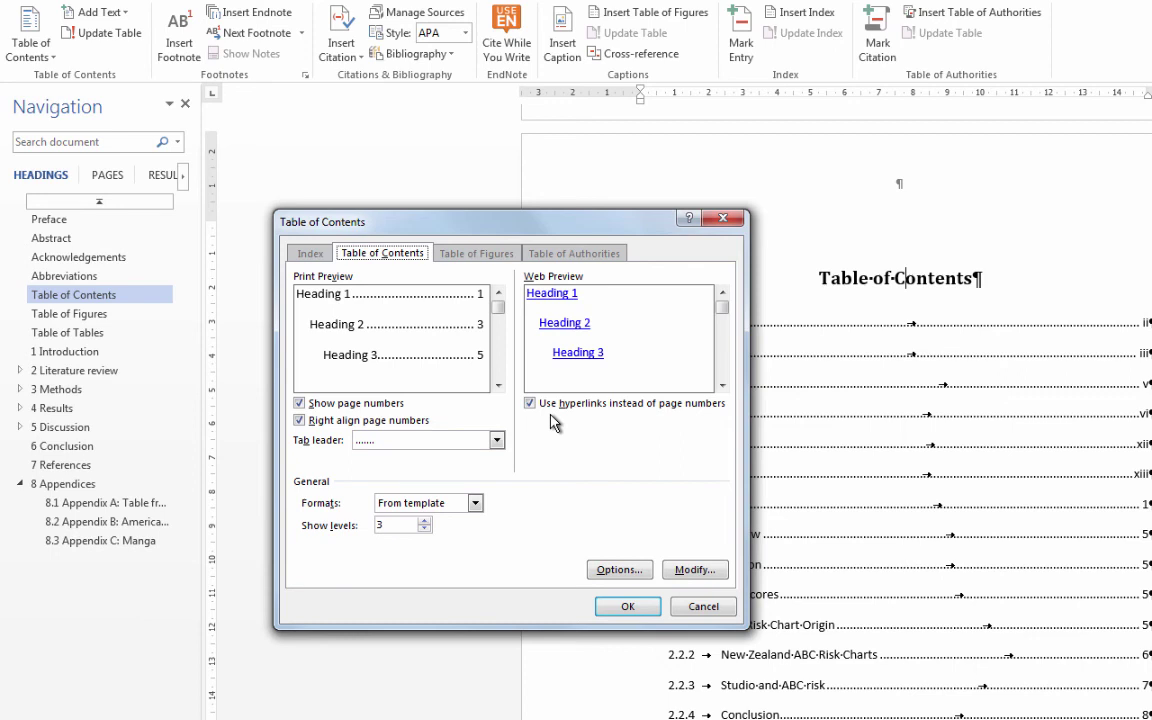
click(700, 606)
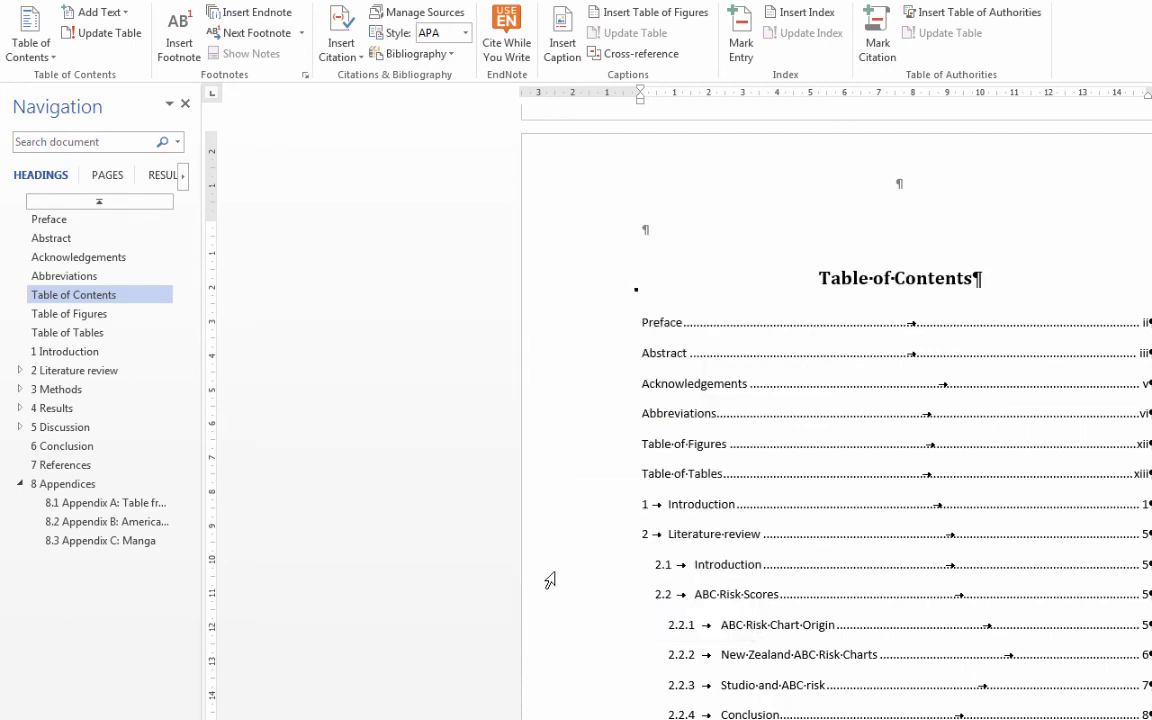